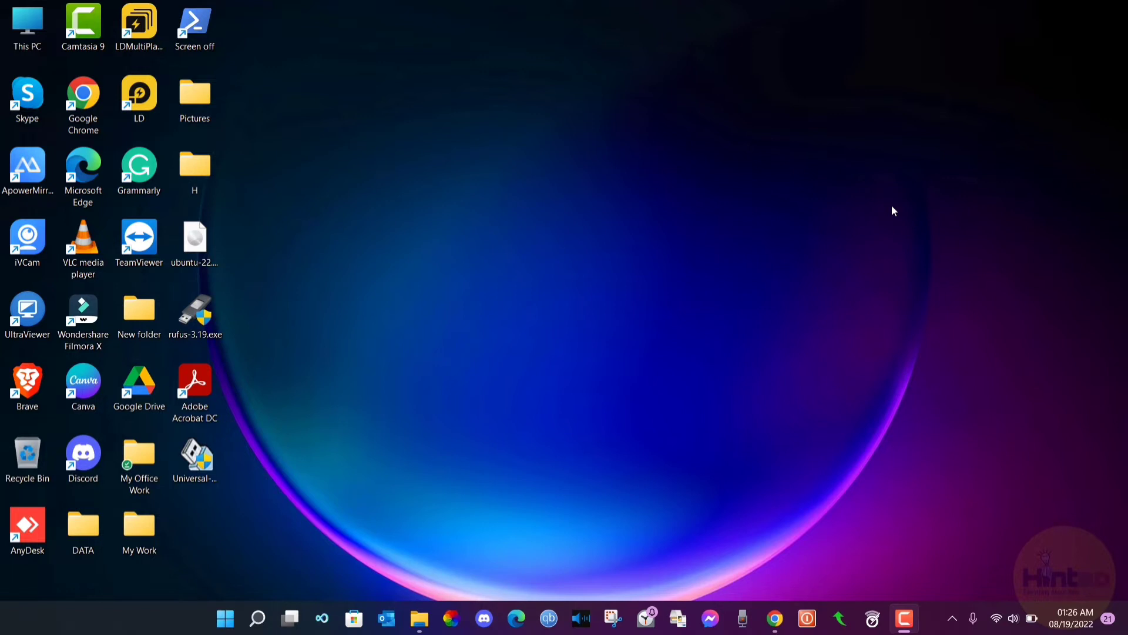
click(258, 618)
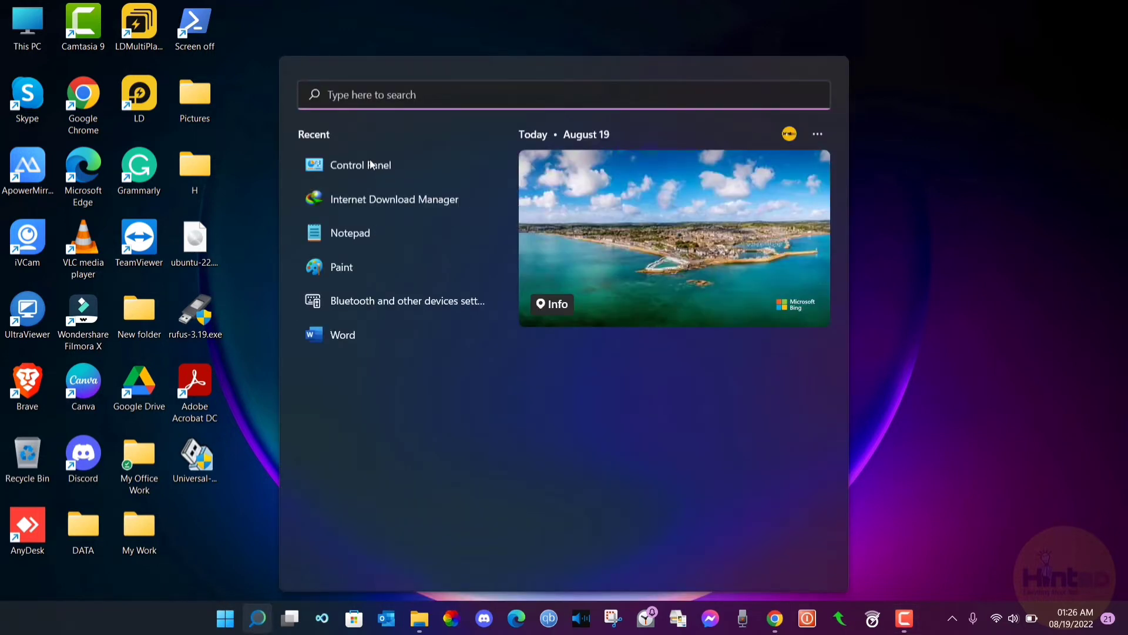
click(337, 167)
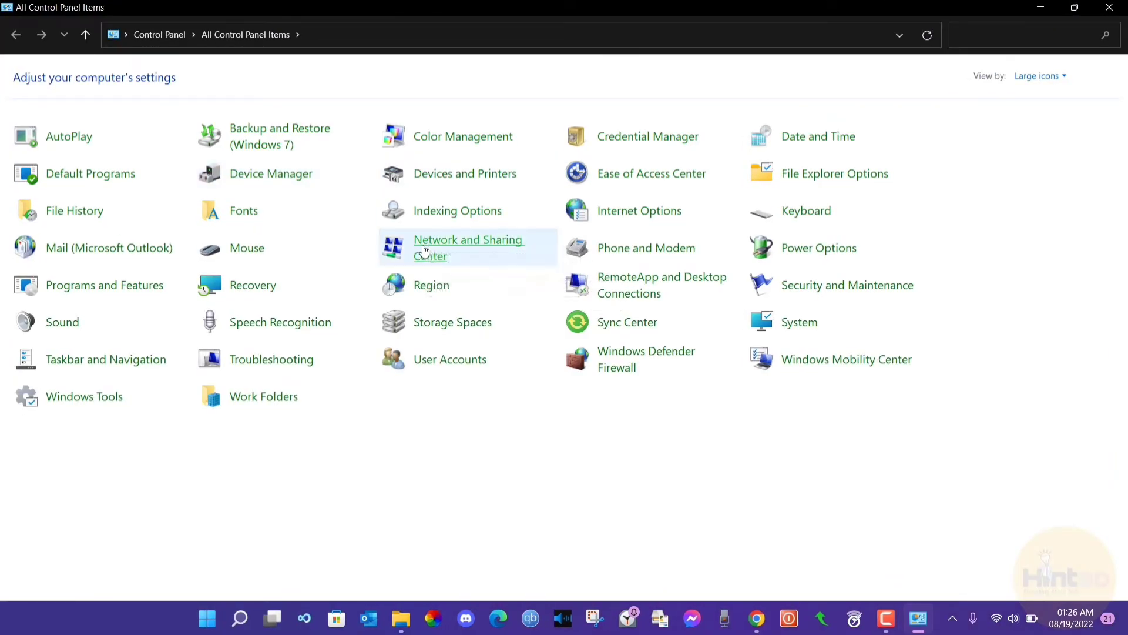
click(451, 249)
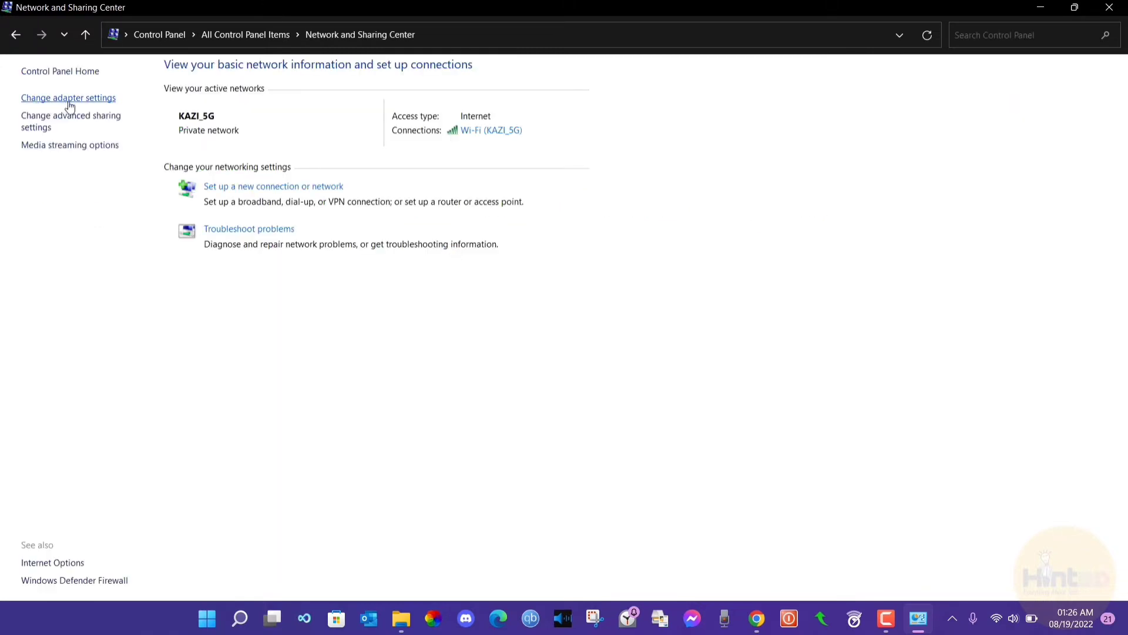
click(97, 101)
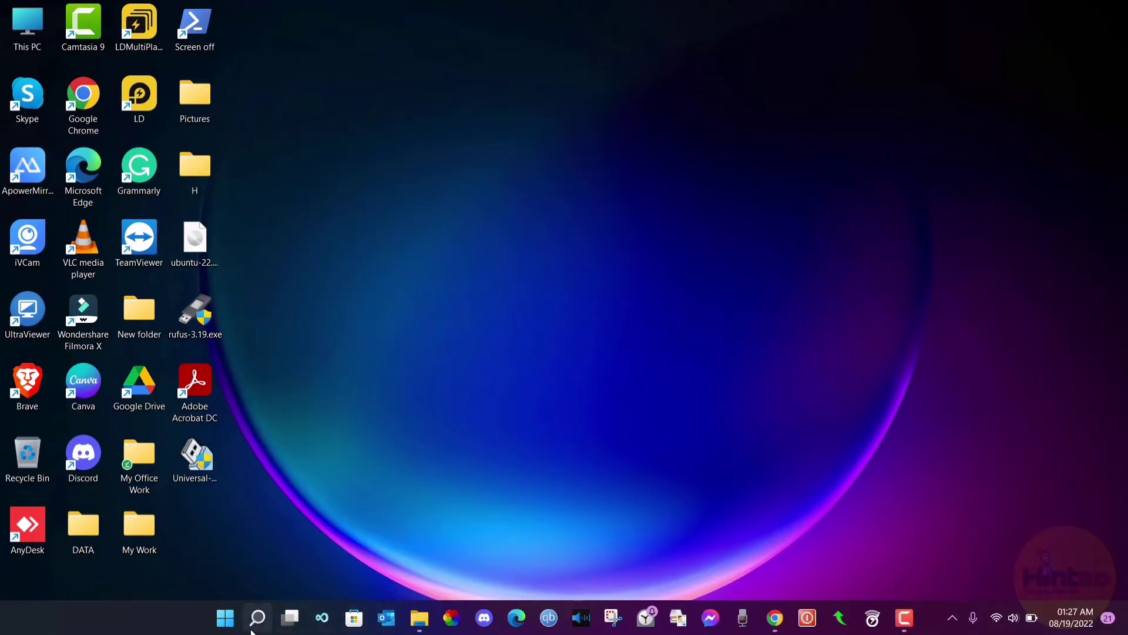
- Open the network adapter connections through Control Panel's Network and Sharing Center
click(251, 629)
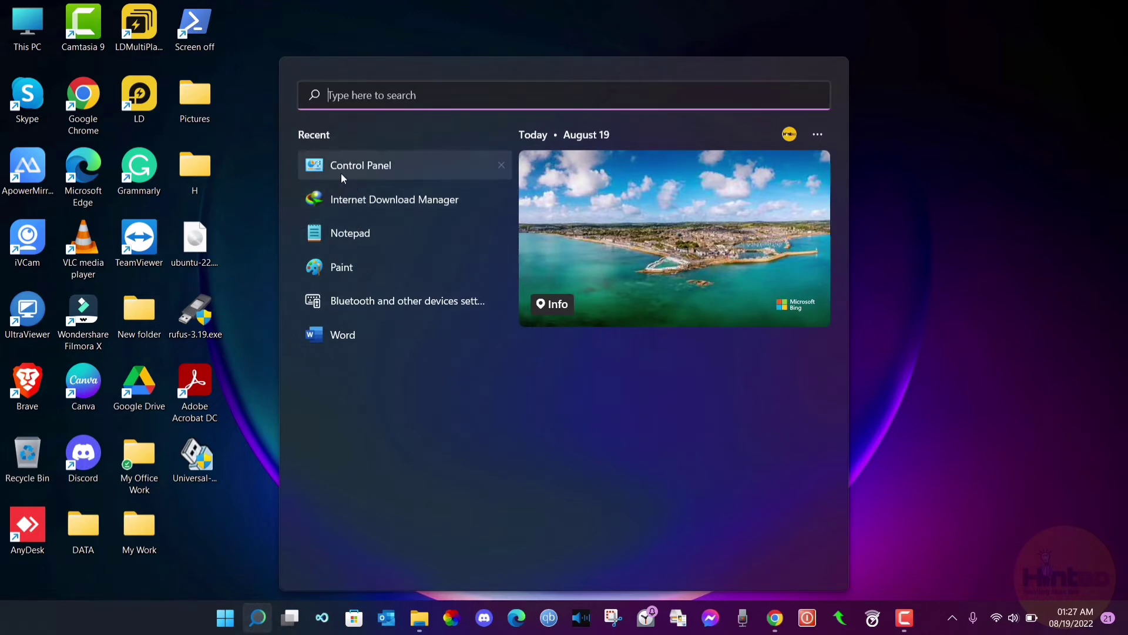
click(362, 171)
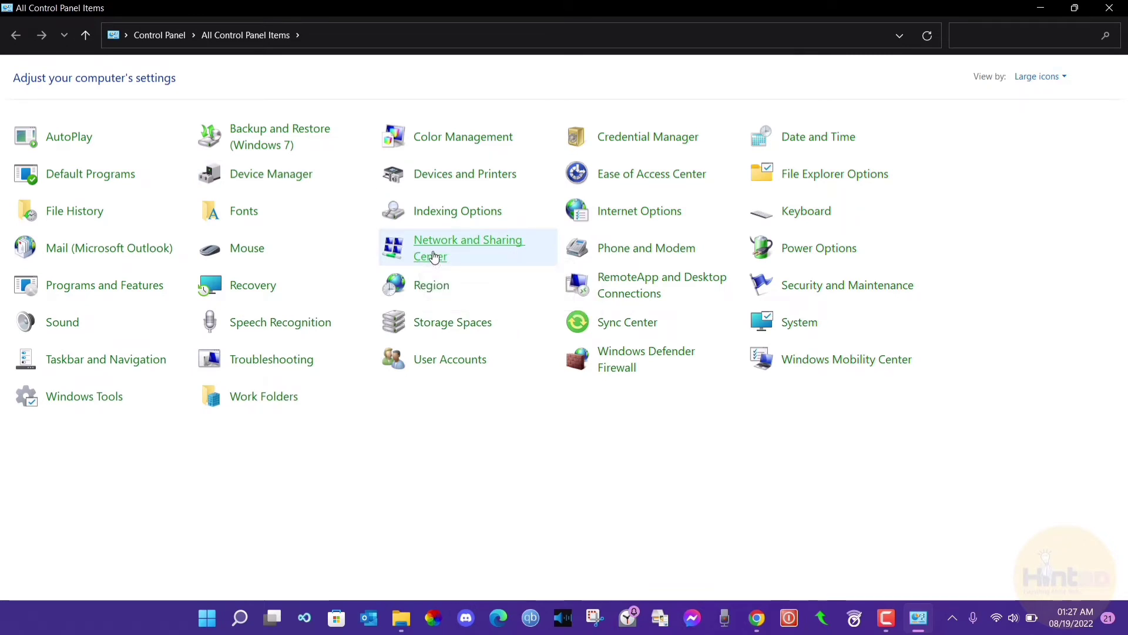
click(433, 257)
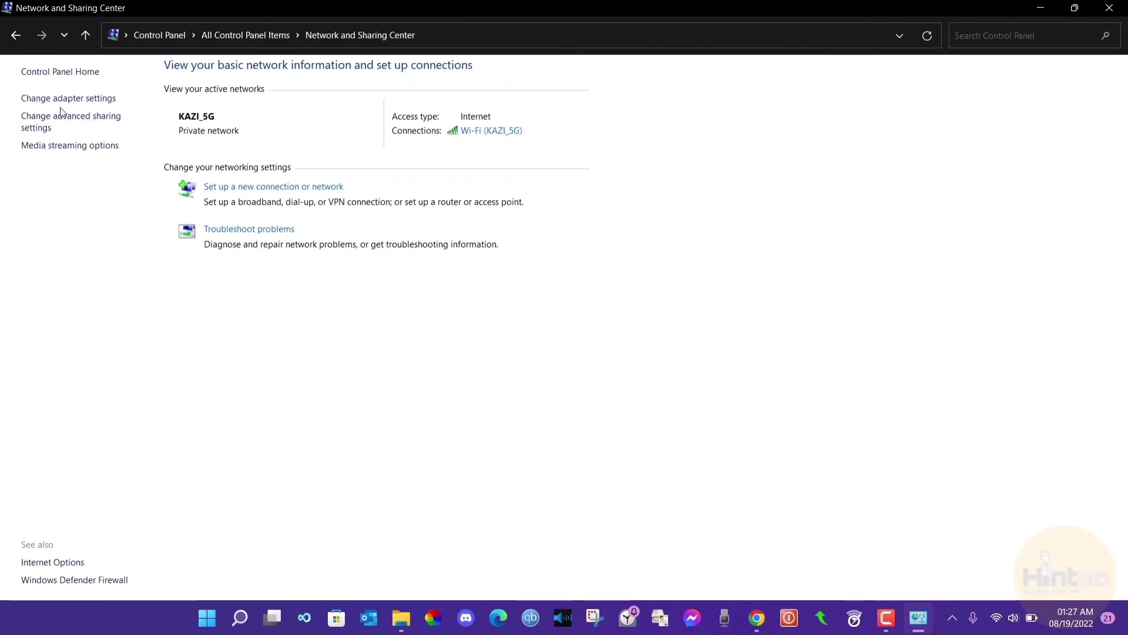
click(101, 99)
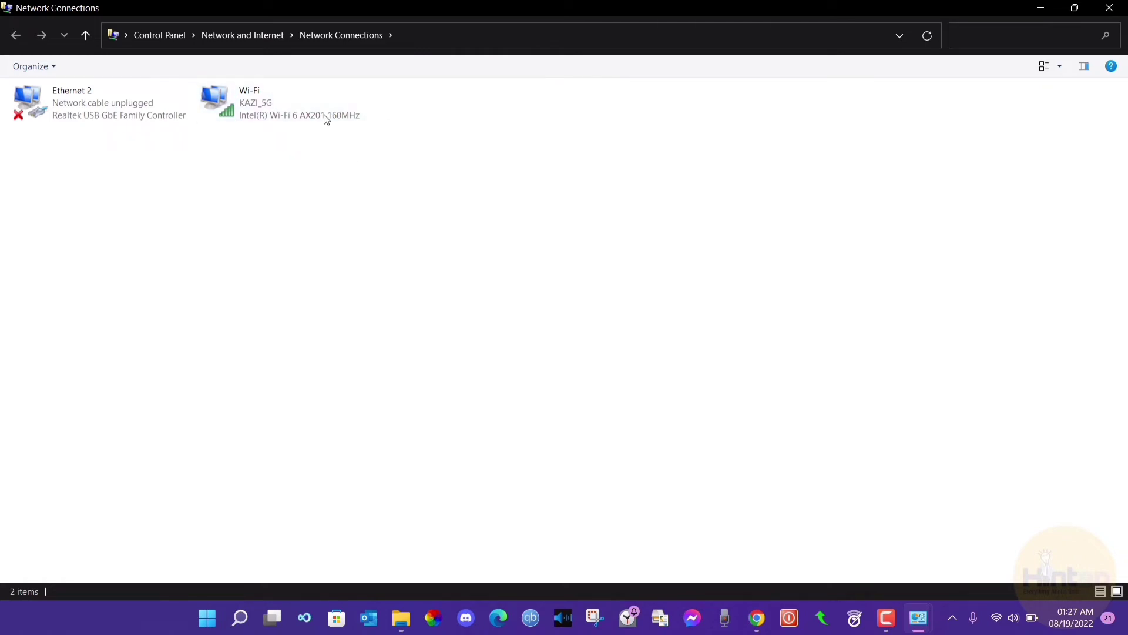
- Open the Internet Protocol Version 4 (TCP/IPv4) properties of the Wi-Fi adapter
right_click(273, 108)
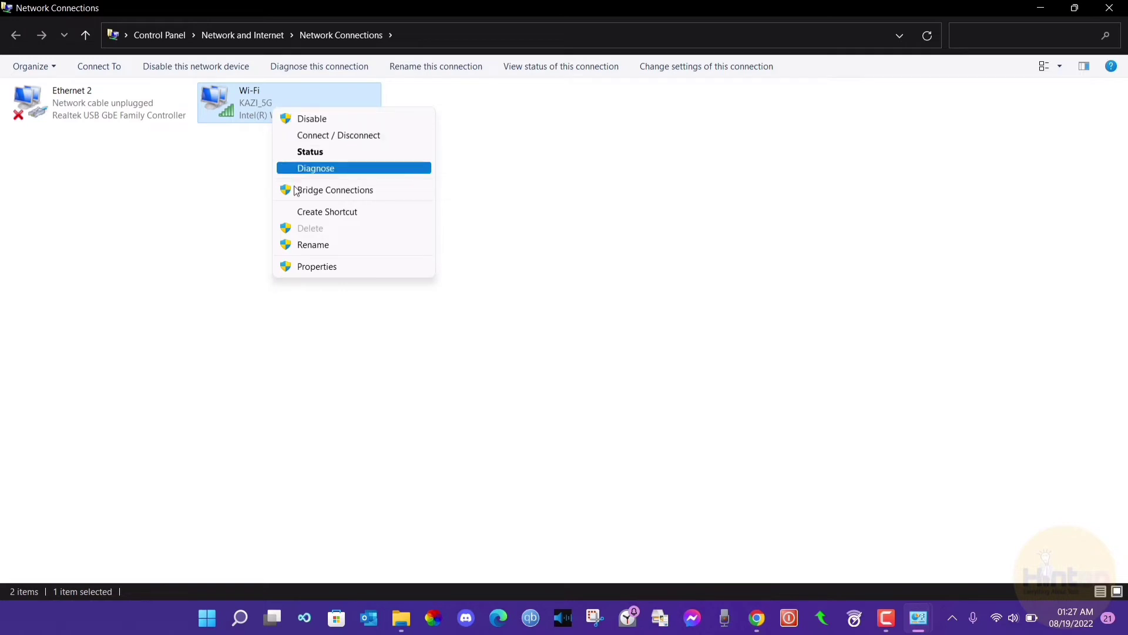
click(316, 273)
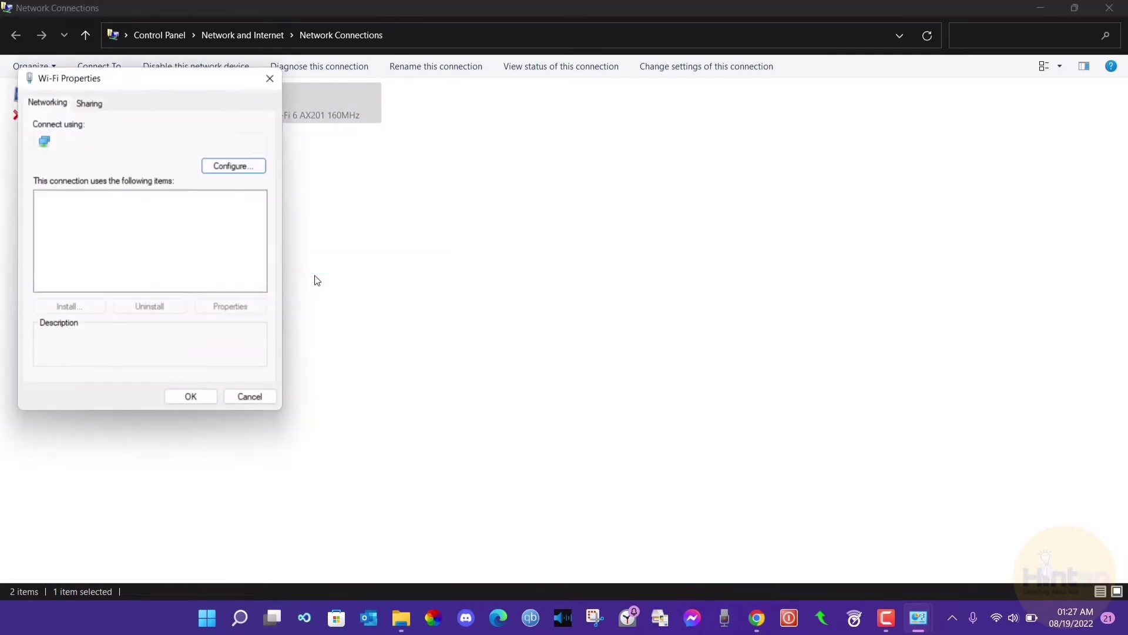
double_click(180, 235)
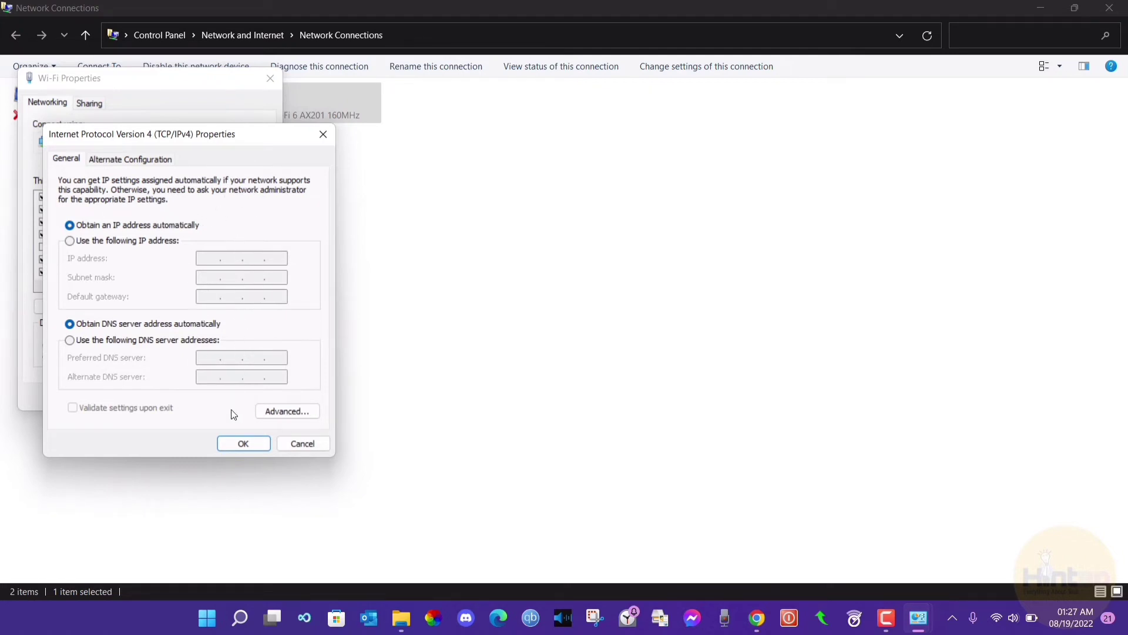
- Assign the Wi-Fi adapter the static IP address 192.168.150.5 with subnet mask 255.255.255.0 and apply the settings
click(146, 241)
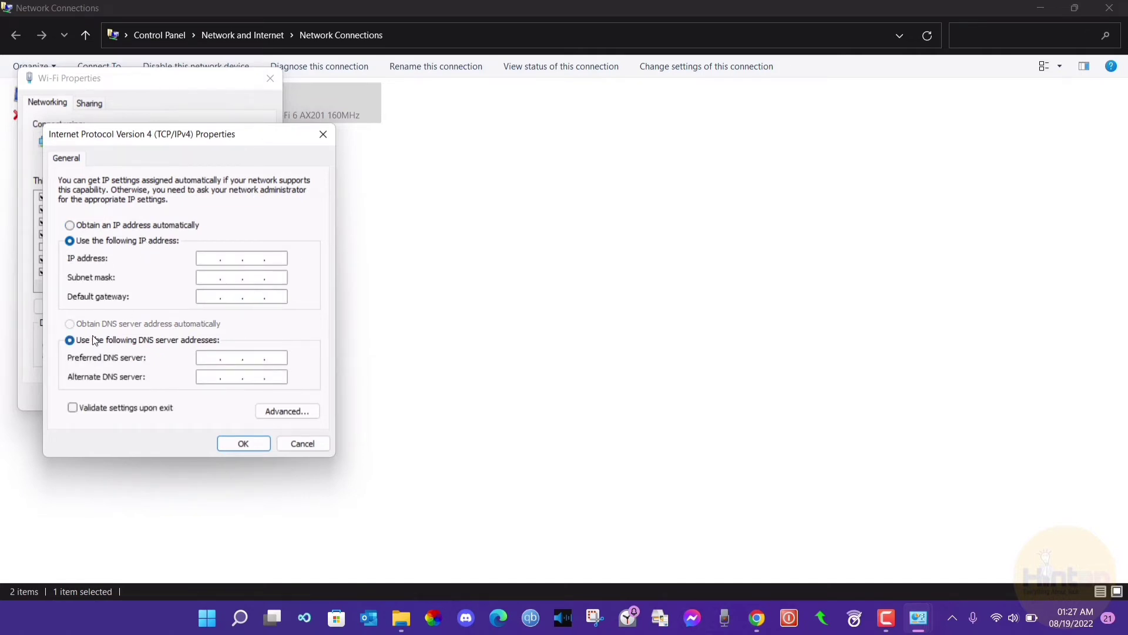
click(216, 259)
text(192 . 168 . 150 .)
text(5)
click(213, 277)
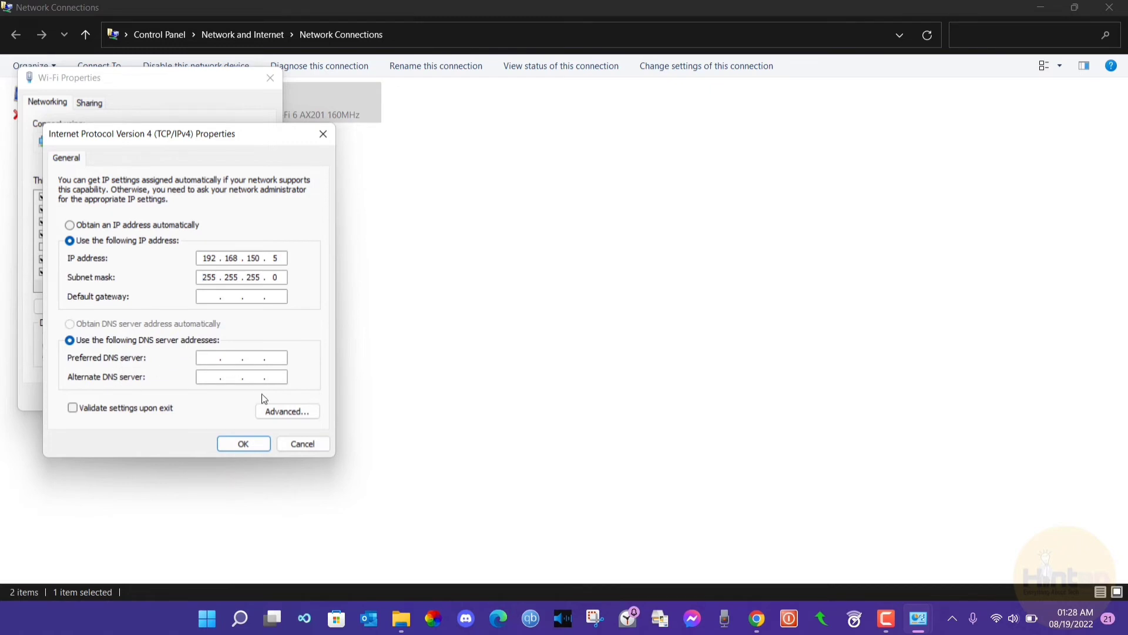
click(241, 446)
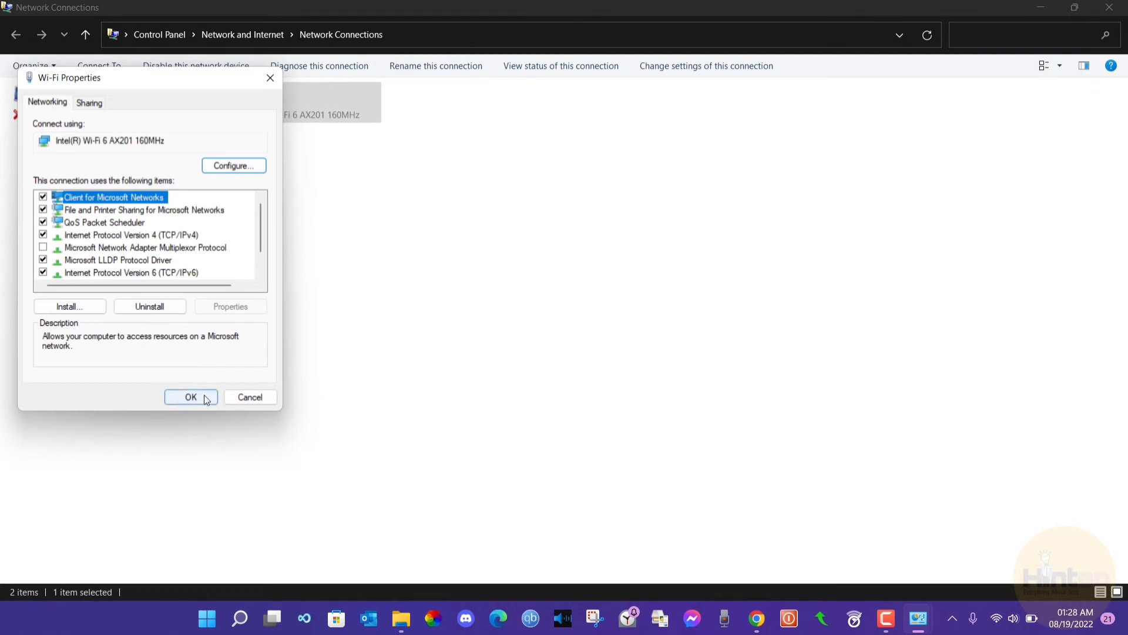
click(205, 396)
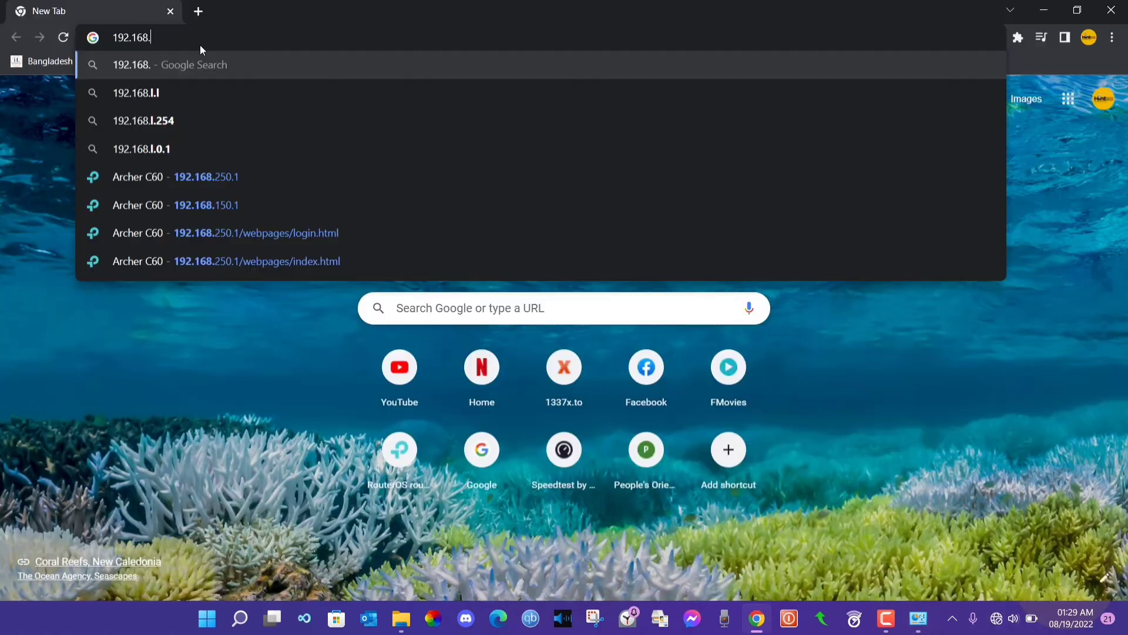
- Load the router's login page at 192.168.150.1 in Chrome, check the page, and close the browser
text(150.1)
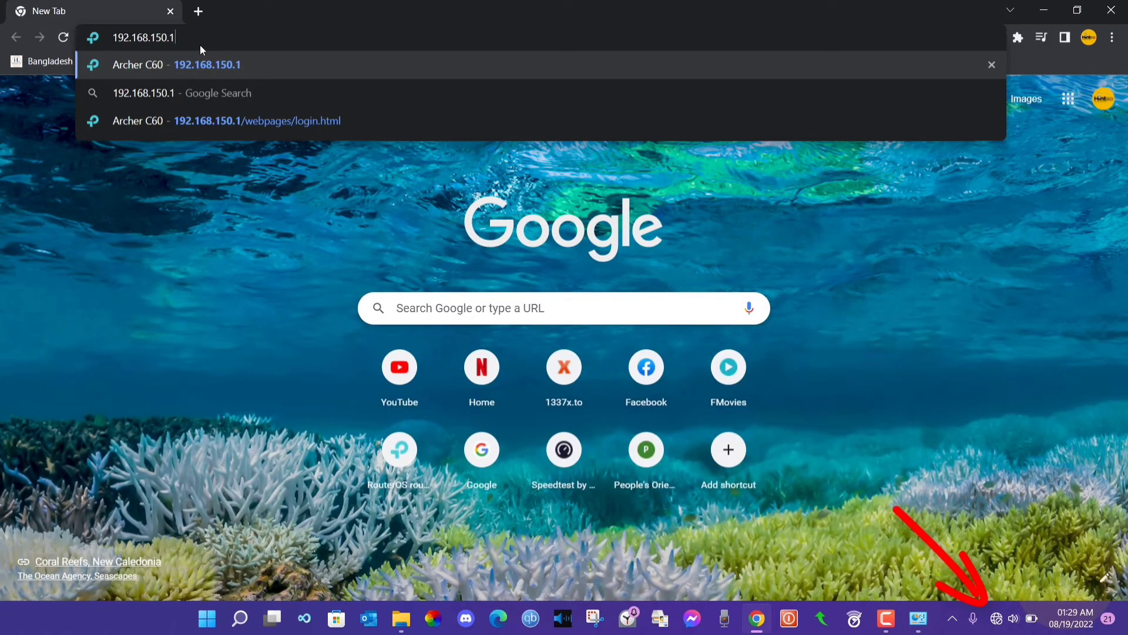
key(Return)
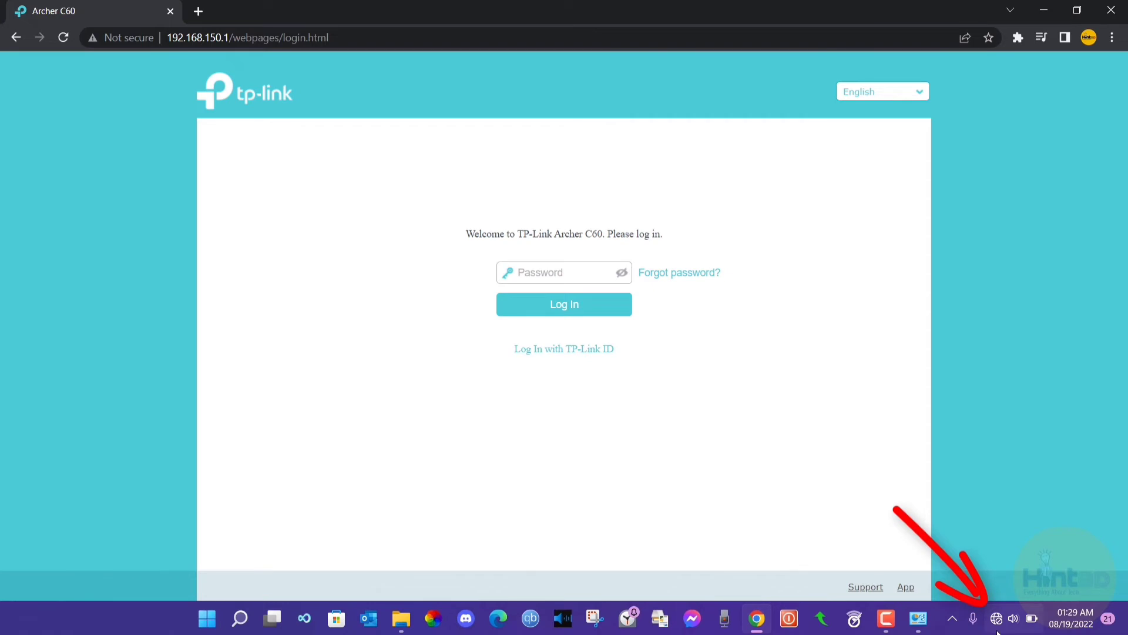
mouse_move(997, 632)
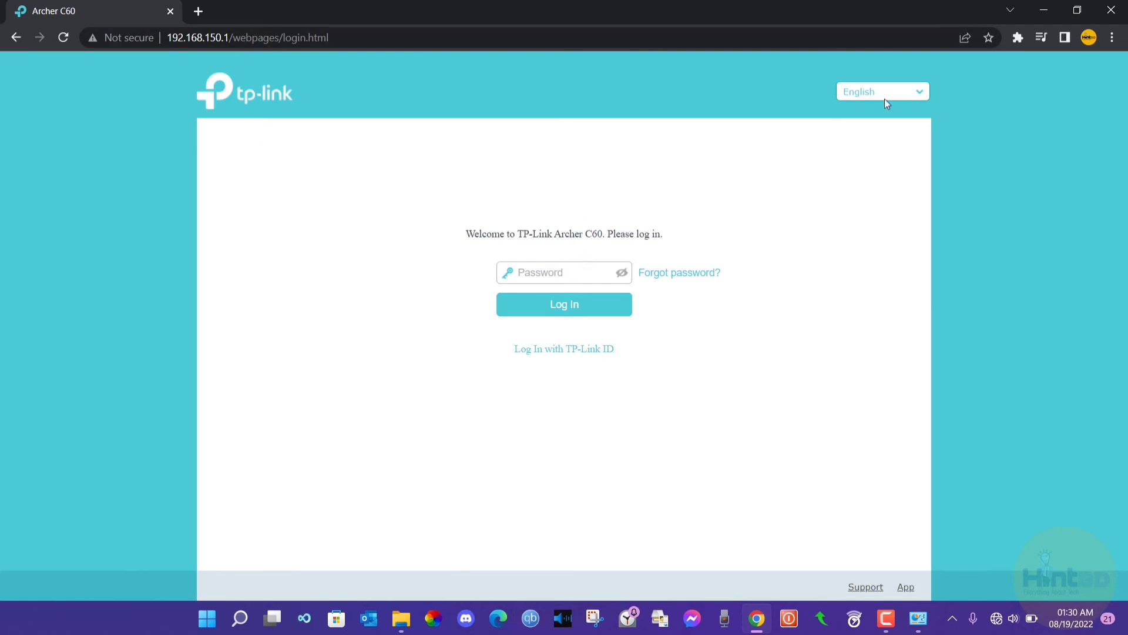
click(1111, 10)
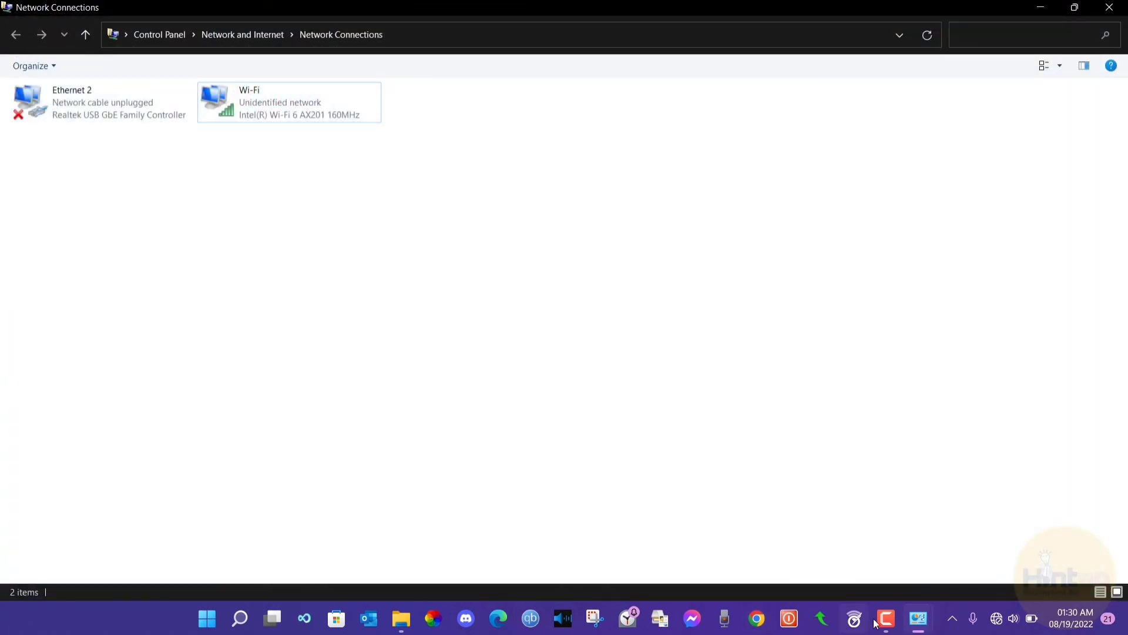
- Set the Wi-Fi adapter's IPv4 properties to obtain both the IP address and DNS server address automatically
right_click(287, 108)
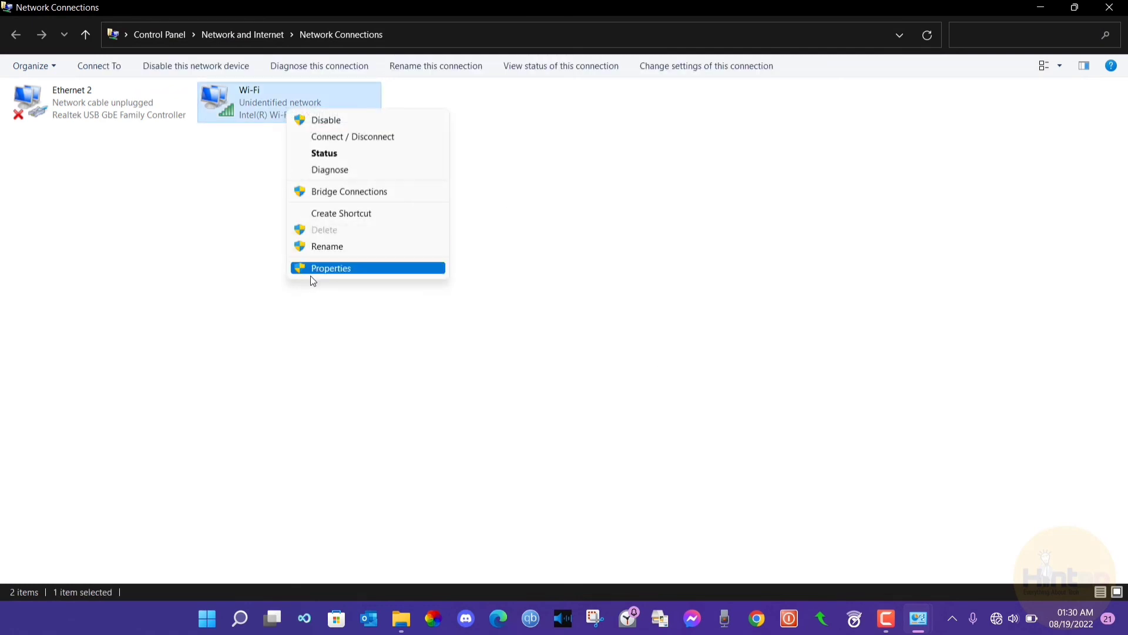
click(310, 276)
double_click(176, 235)
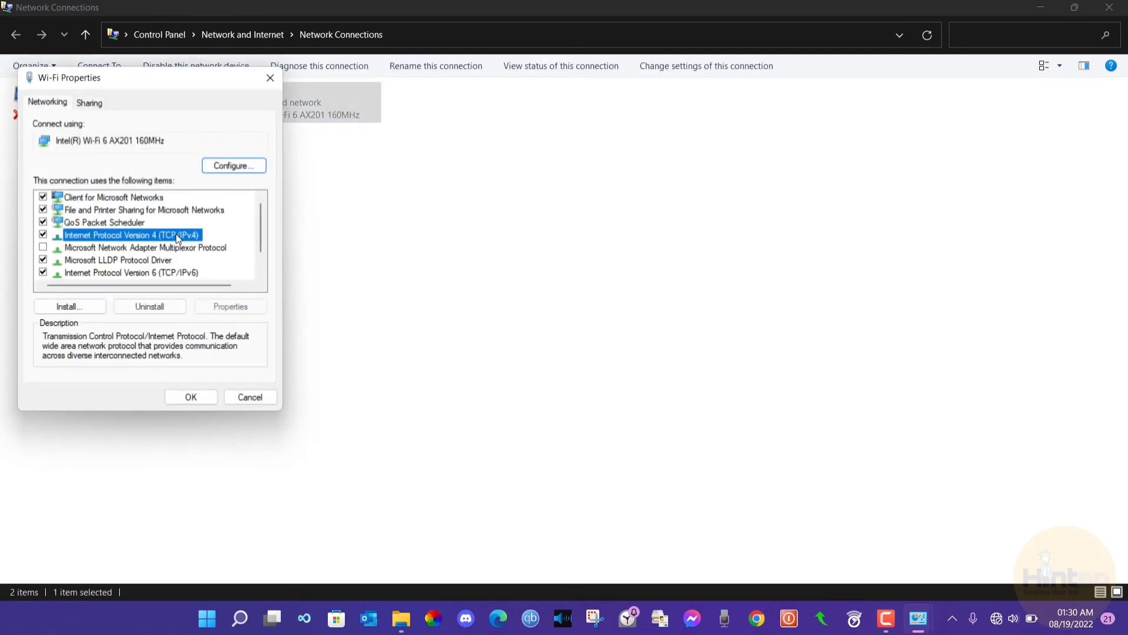
click(150, 226)
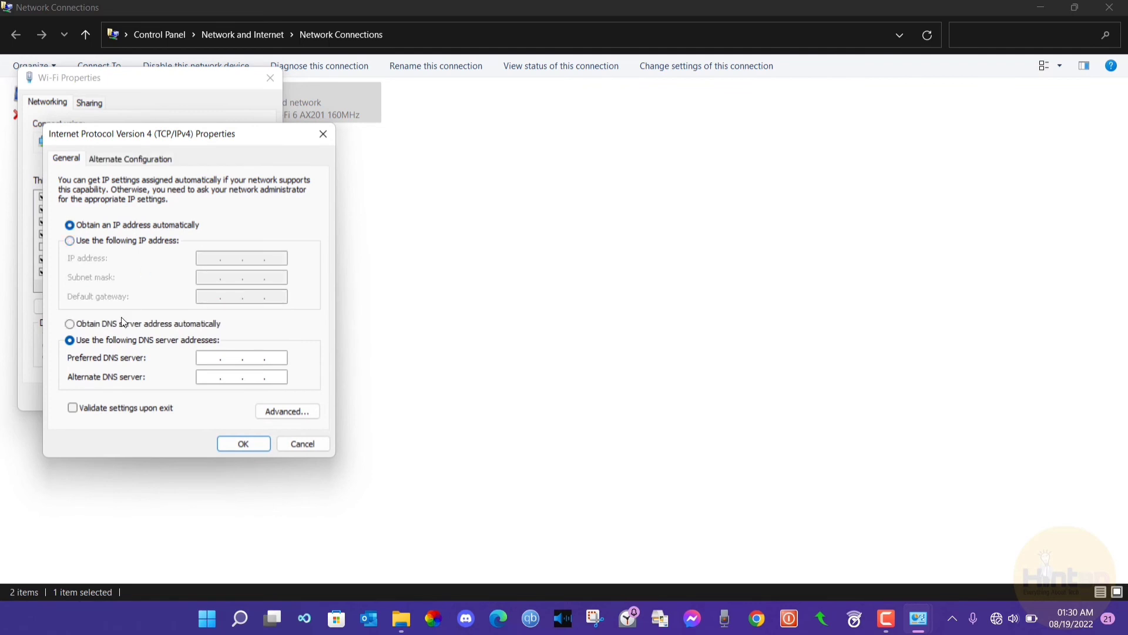
click(124, 323)
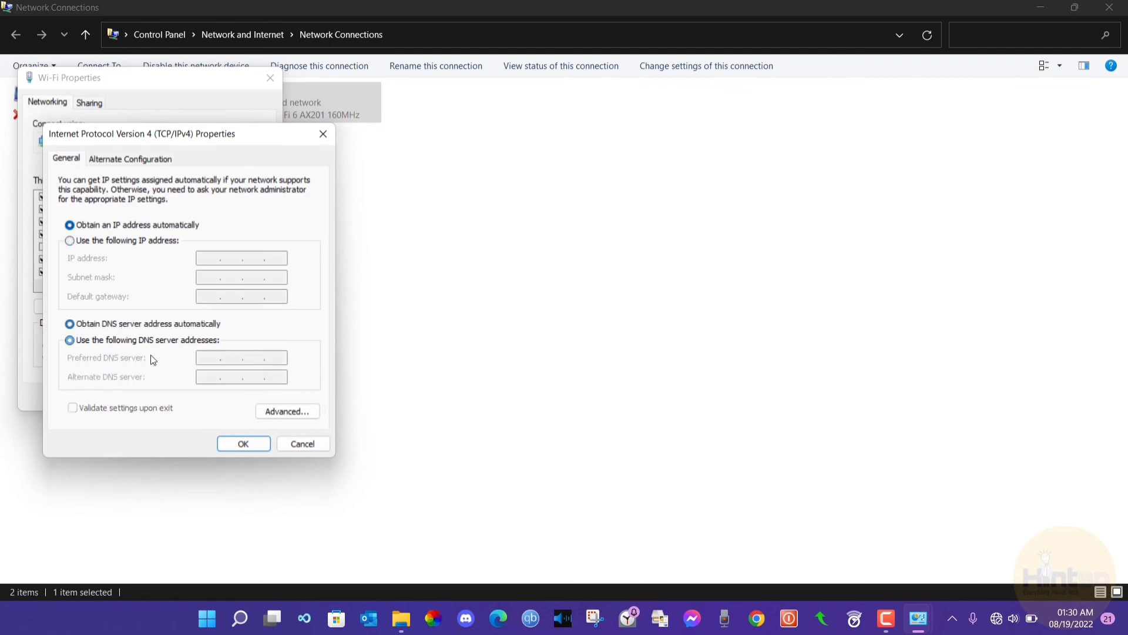
click(244, 448)
click(194, 398)
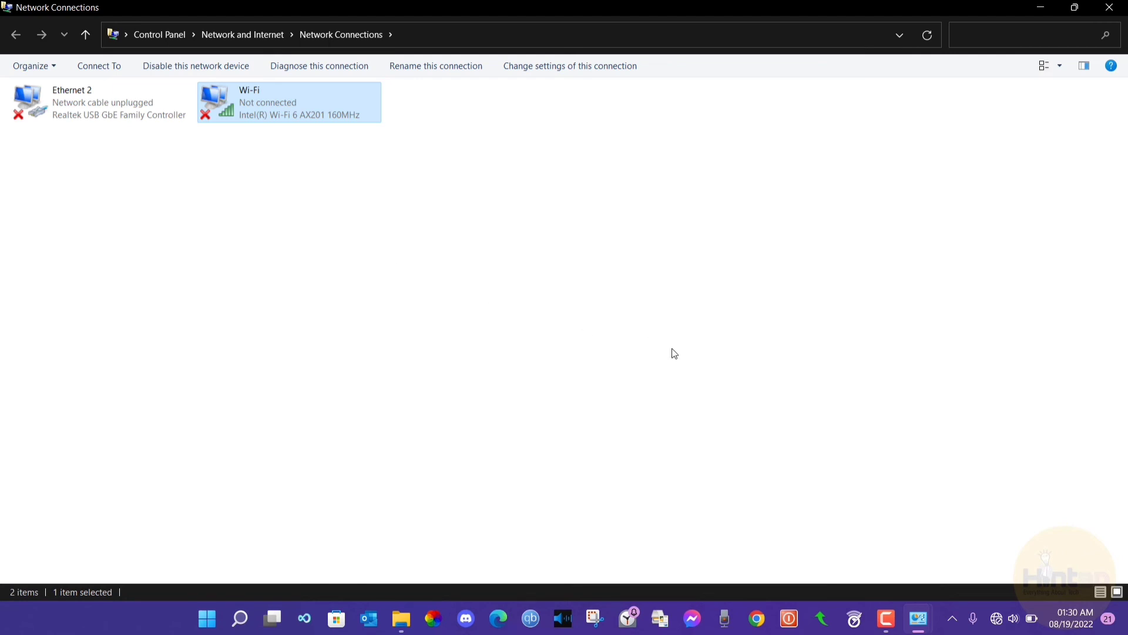
- Connect the computer to the KAZI_5G Wi-Fi network and dismiss the network list
click(999, 628)
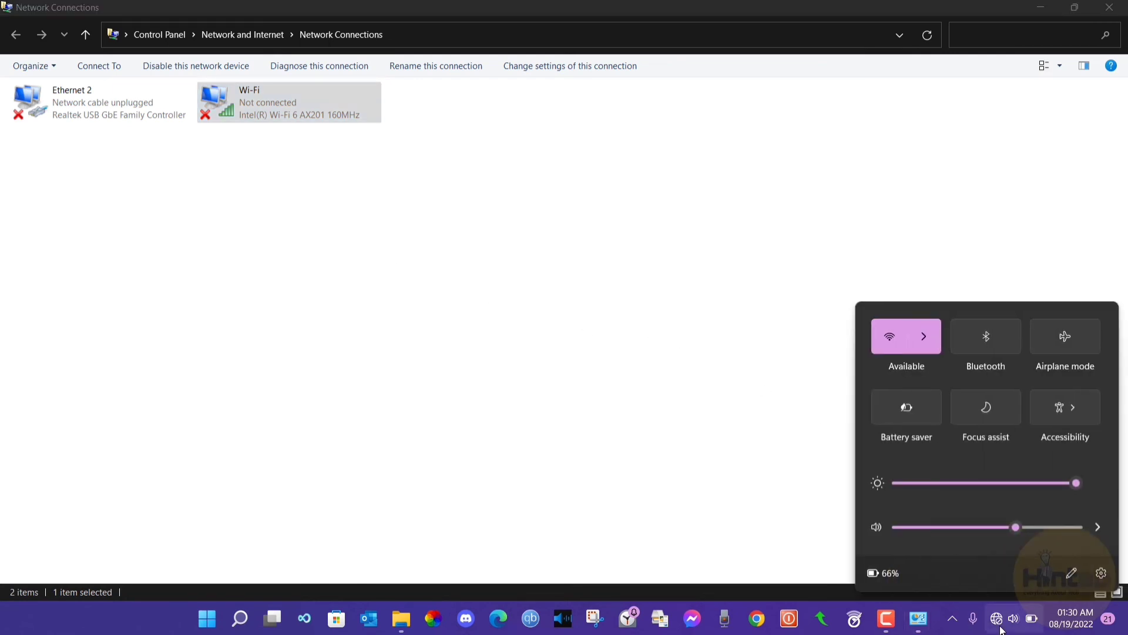
click(929, 339)
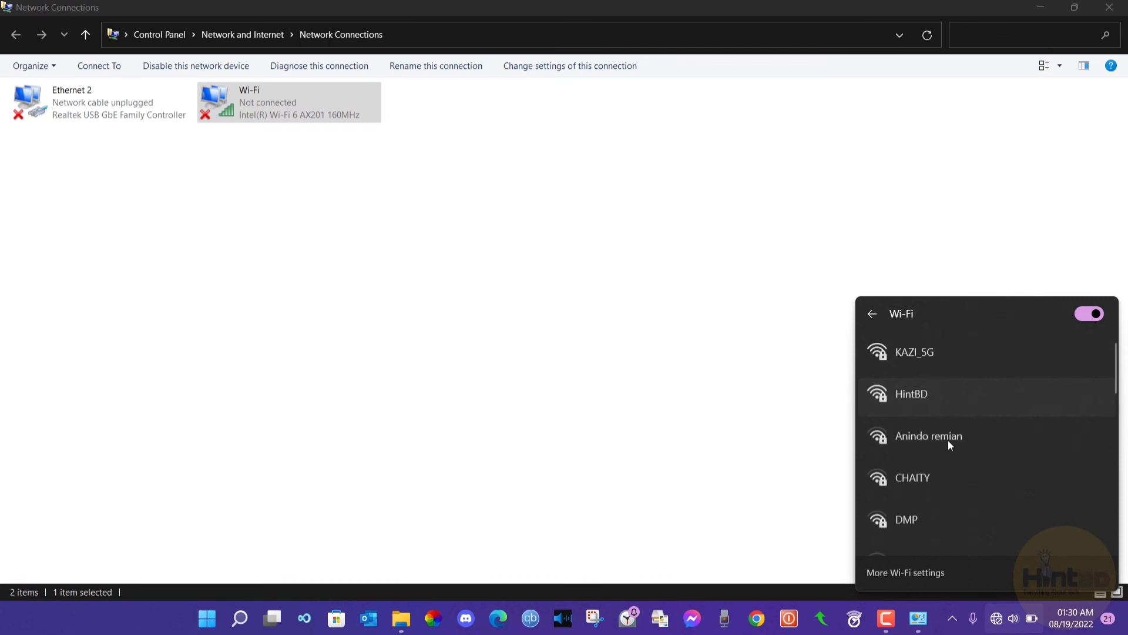
click(939, 341)
click(1035, 412)
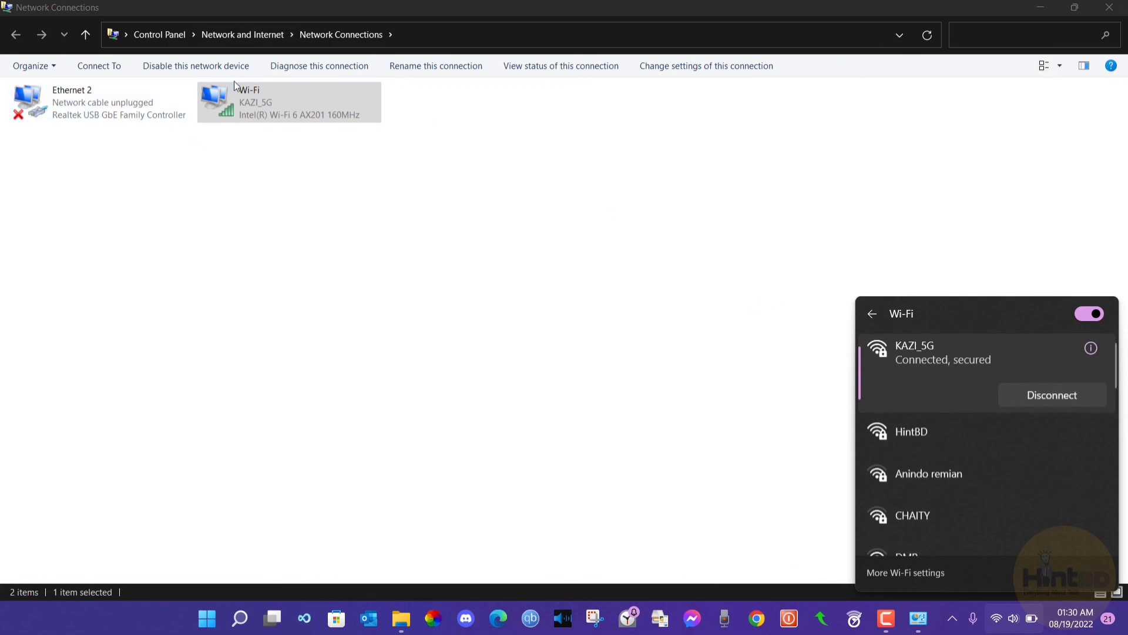
click(441, 319)
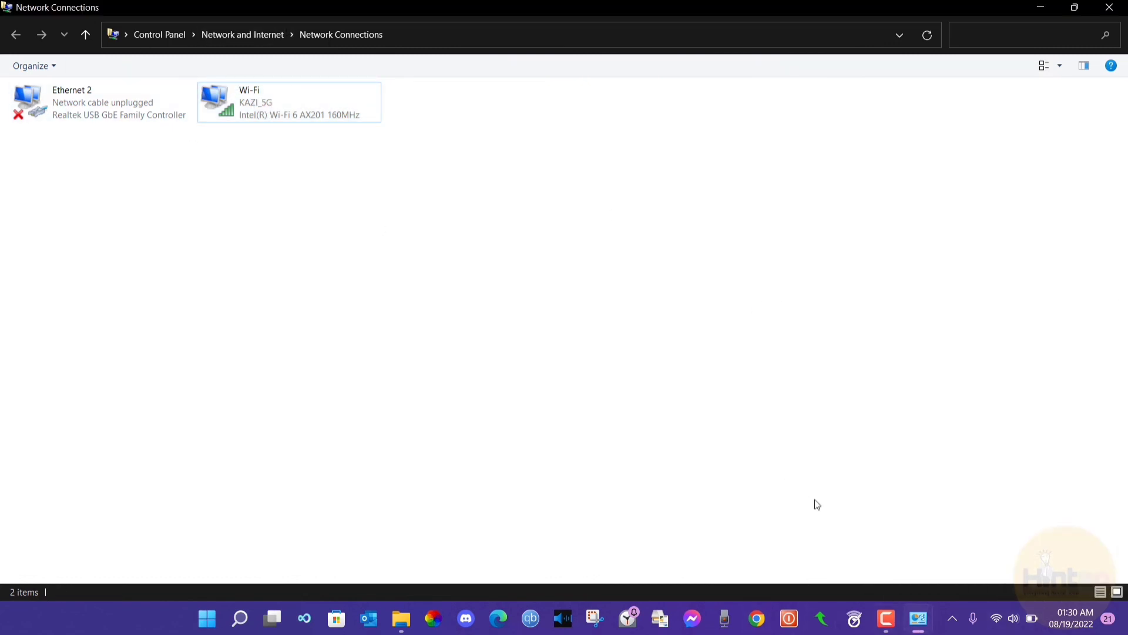